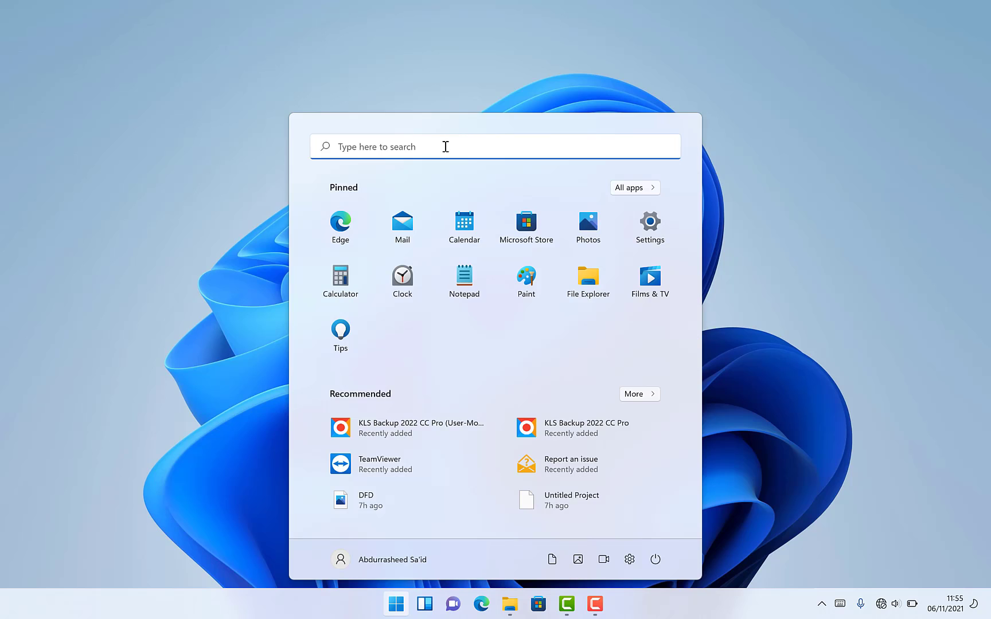
Step: Open Word and create a document from the "Red and black report" template
type("word")
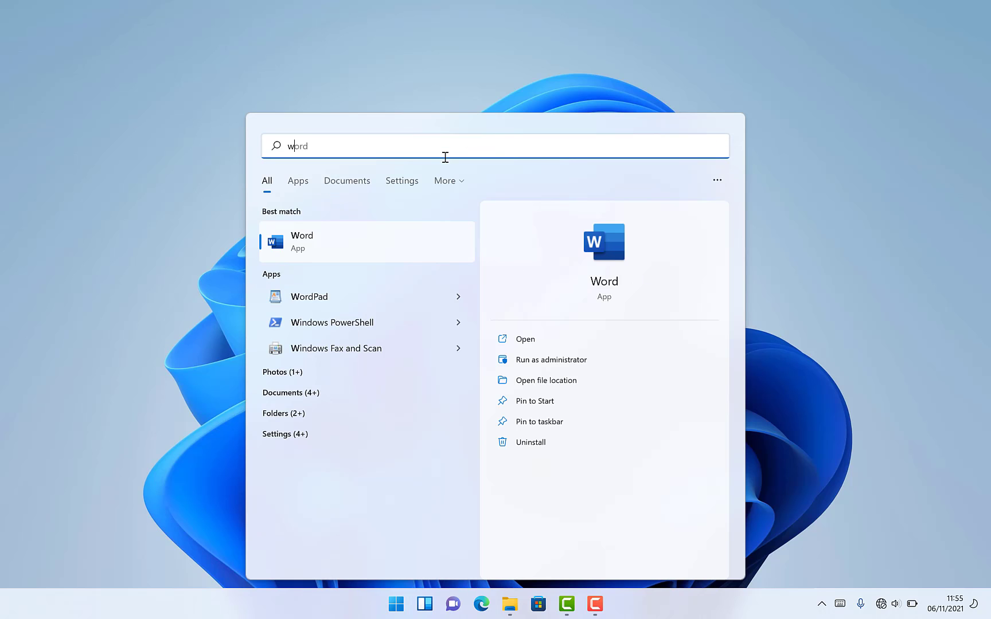
left_click(335, 260)
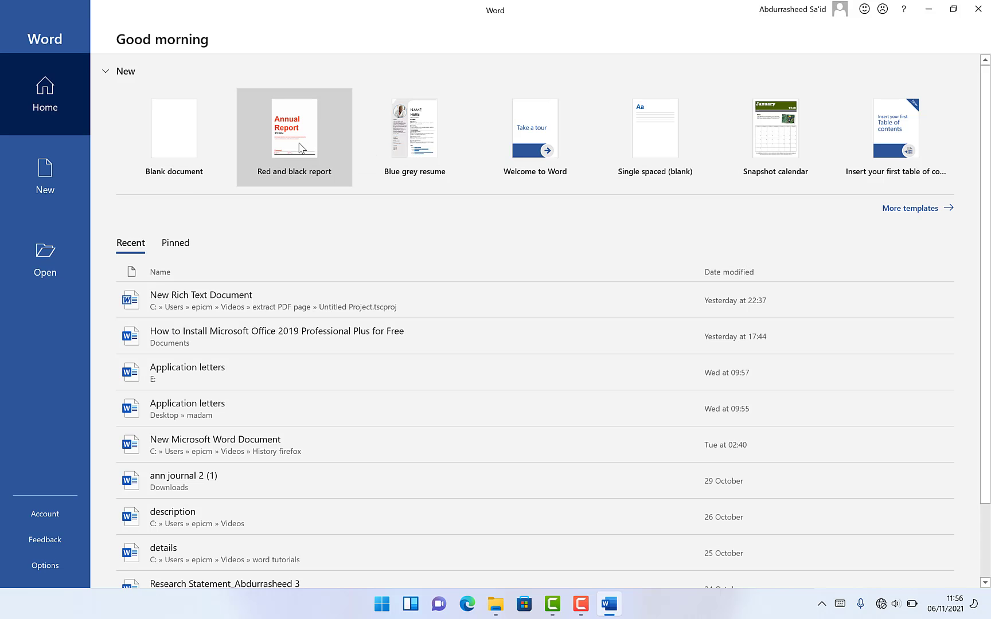
left_click(301, 148)
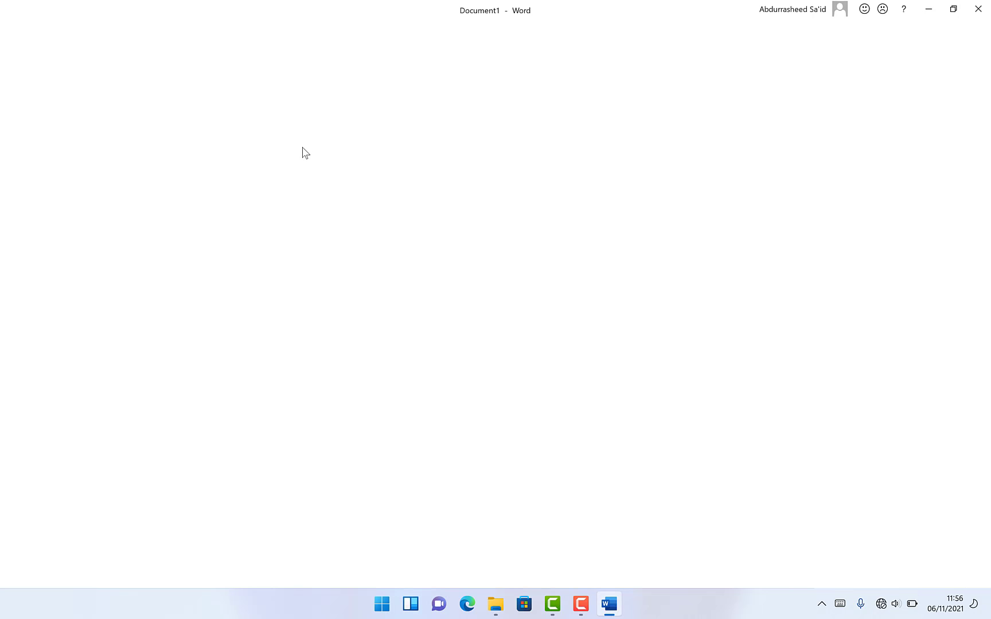
Step: Add the heading "My picture" above "Operating Highlights" on the "To Our Stockholders" page
scroll(412, 281, "down", 5)
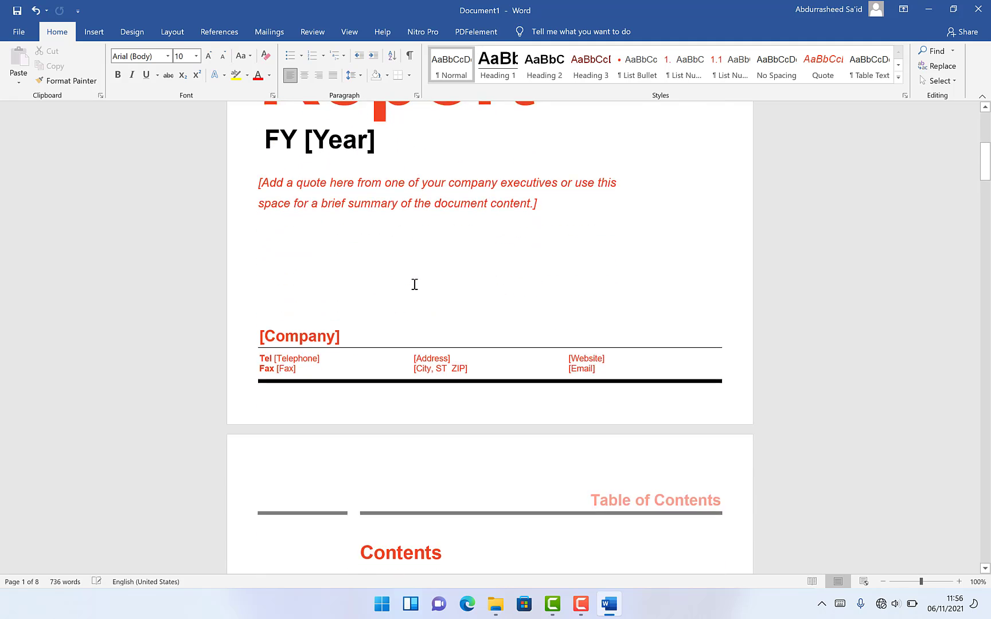
scroll(414, 285, "down", 15)
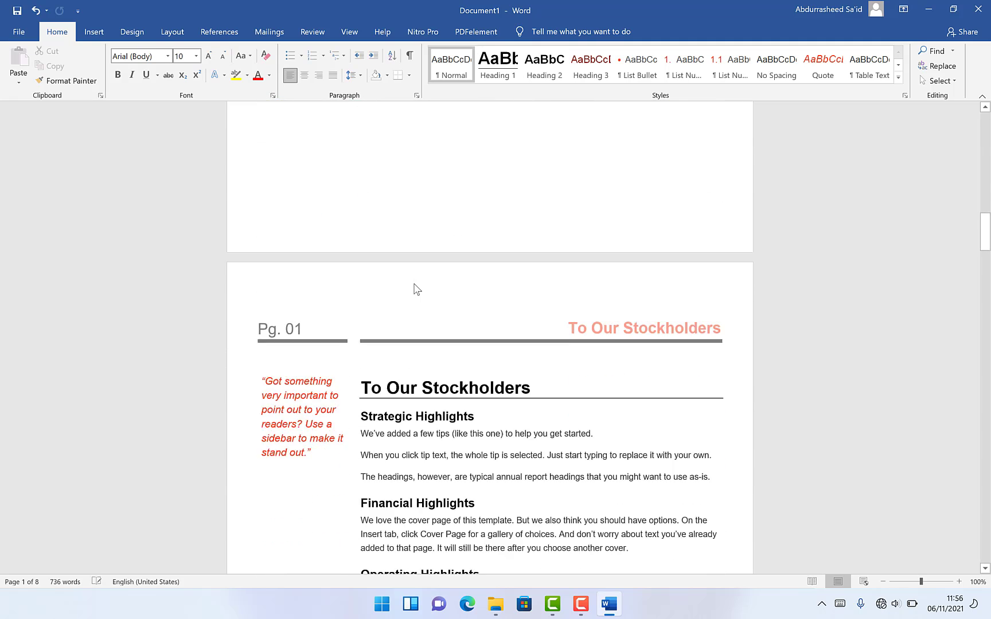
scroll(417, 288, "down", 4)
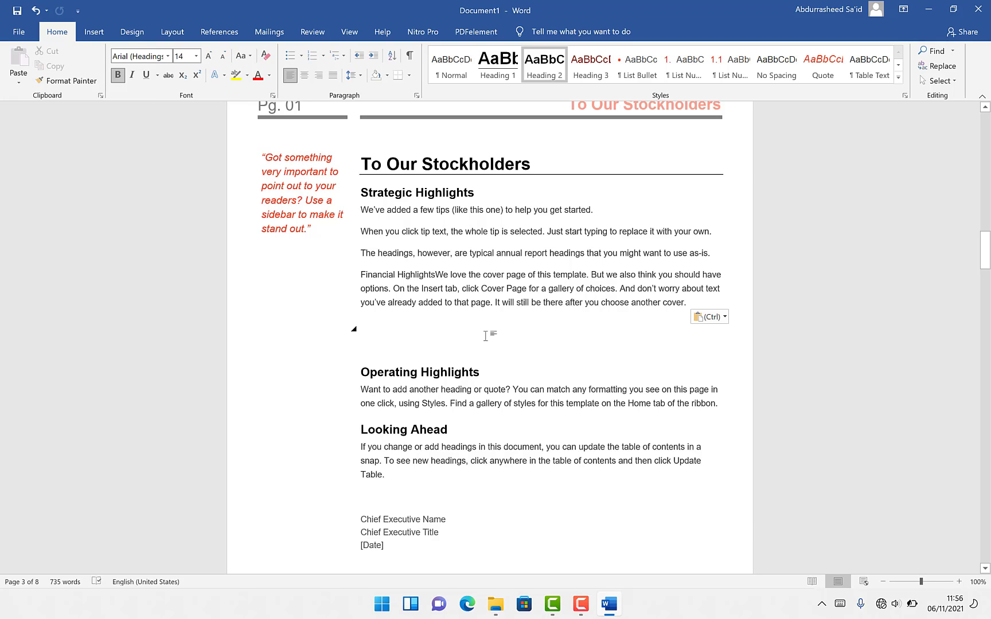
type("My pic")
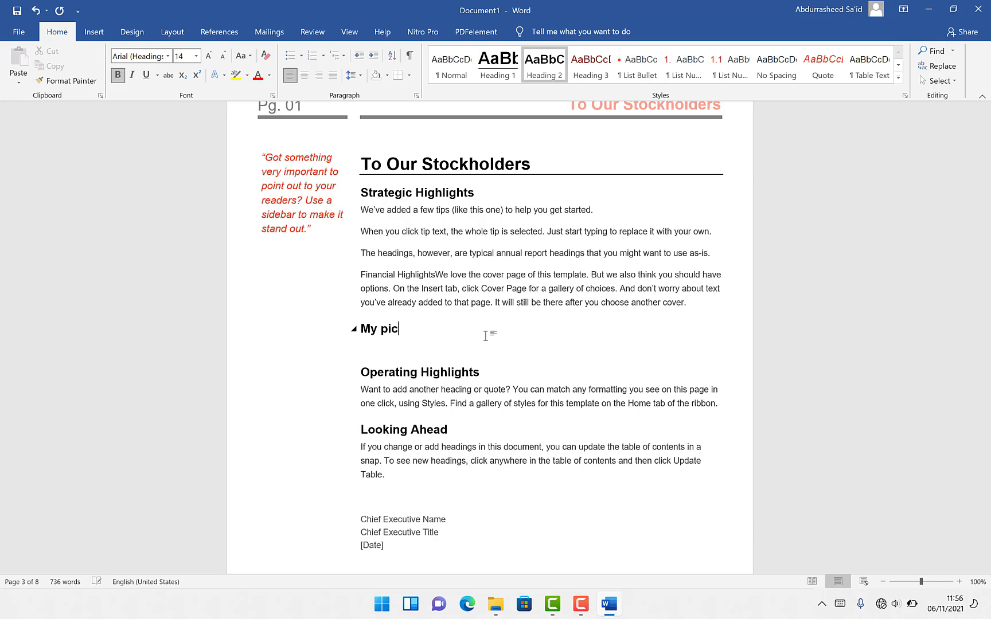
type("ture")
Step: Insert a hyperlink on the "My picture" heading to the file "thumbnail 2" in the Documents folder
left_click_drag(434, 336, 354, 331)
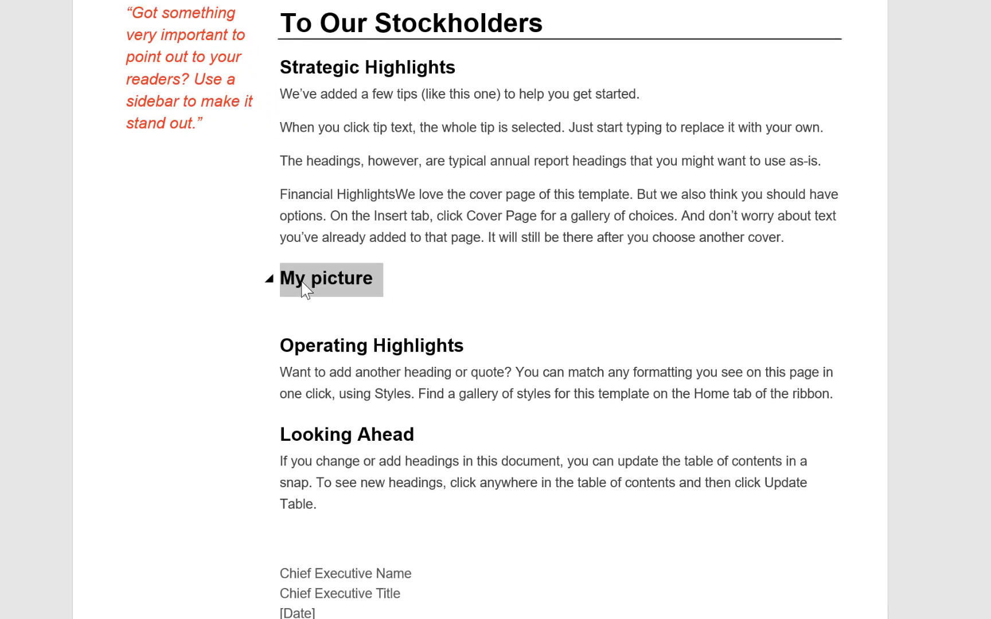
right_click(378, 333)
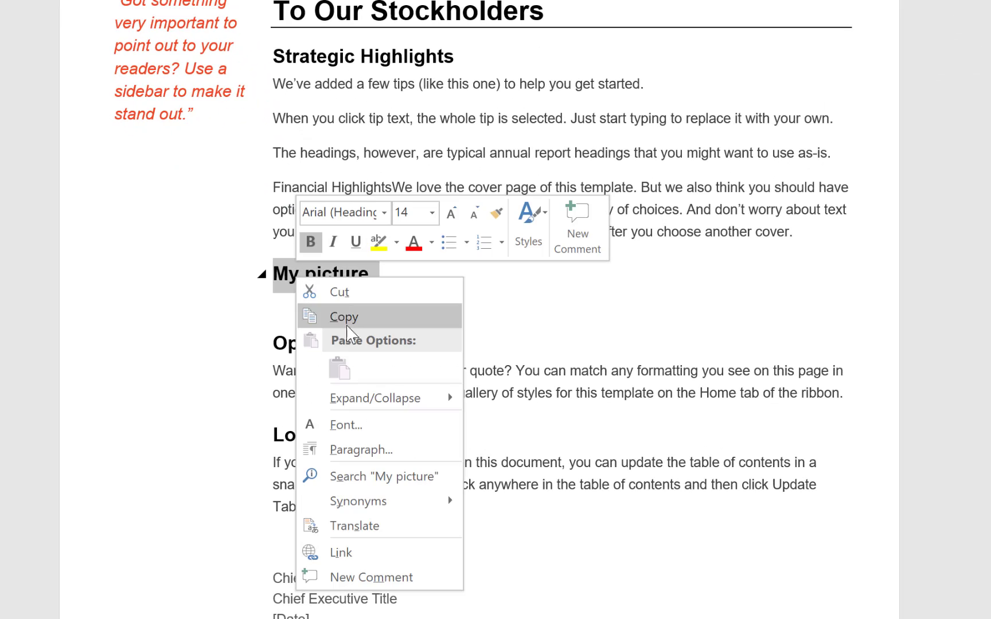
left_click(410, 559)
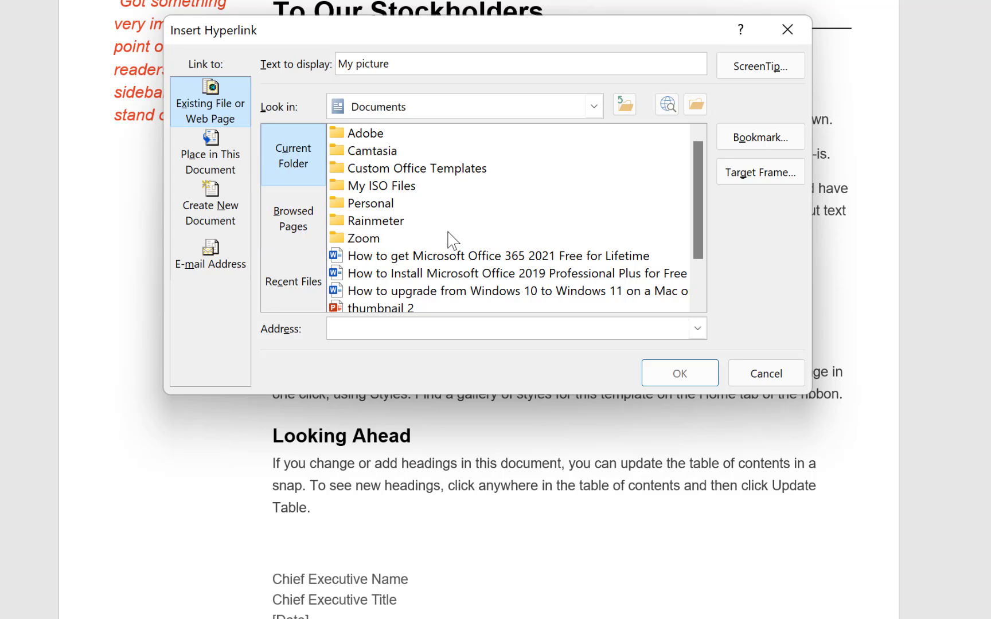
scroll(450, 240, "down", 1)
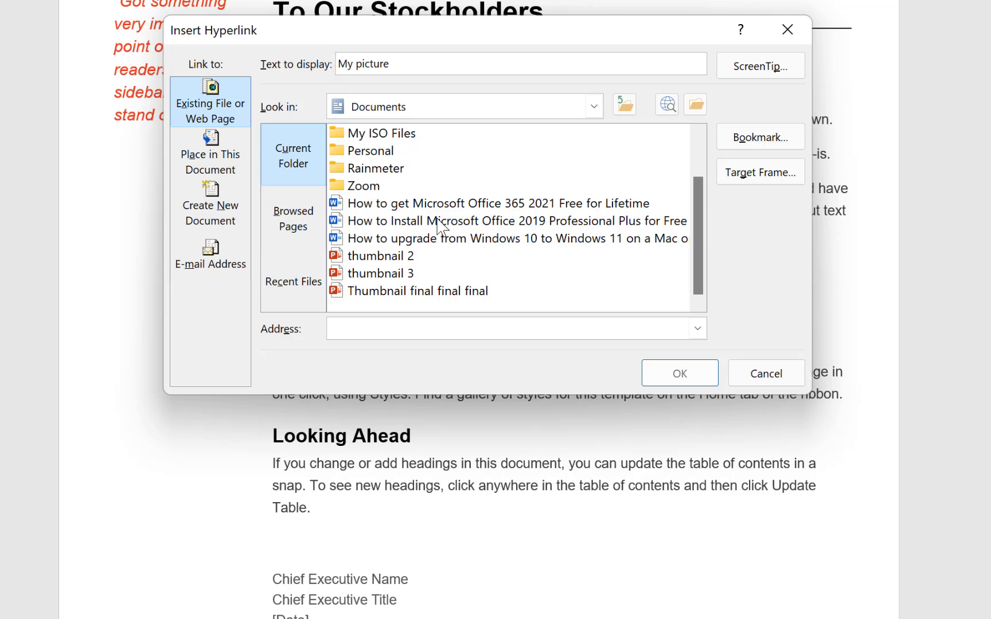
left_click(375, 257)
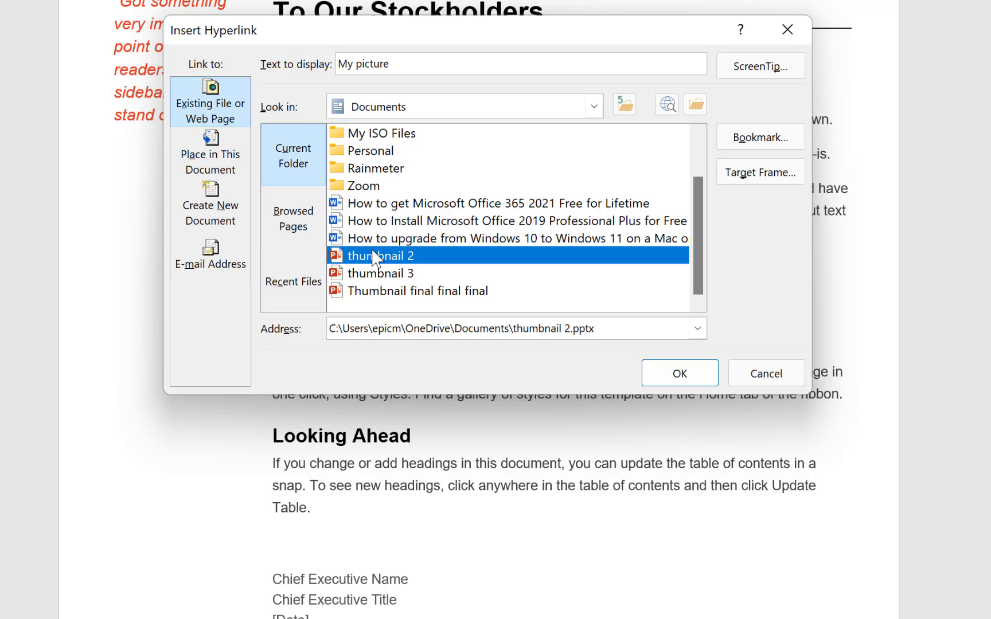
left_click(666, 378)
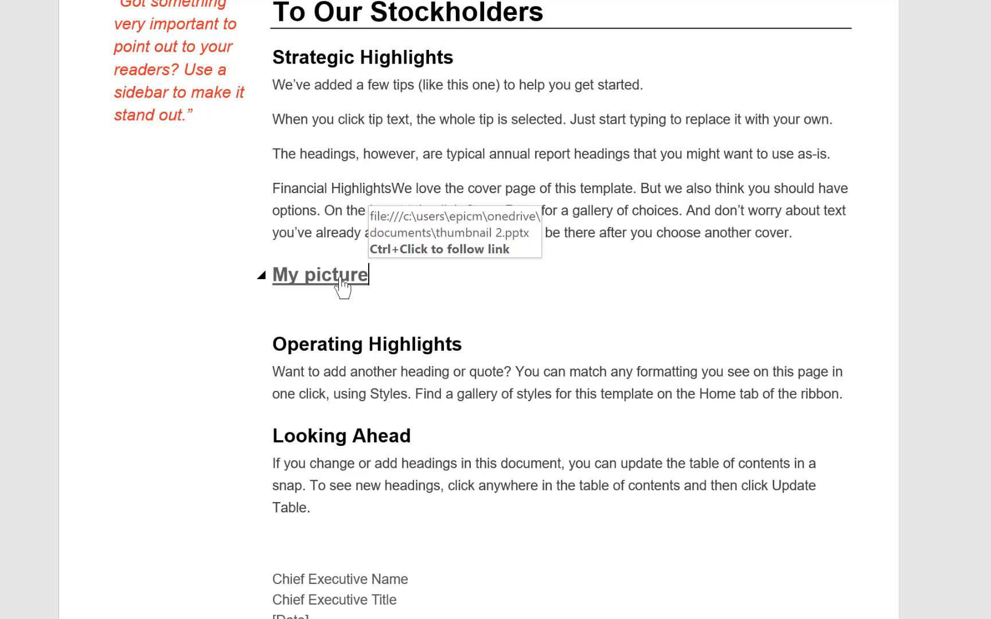
Step: Follow the "My picture" link to check it, allowing the file to open, and close the linked presentation
left_click(341, 279, "ctrl")
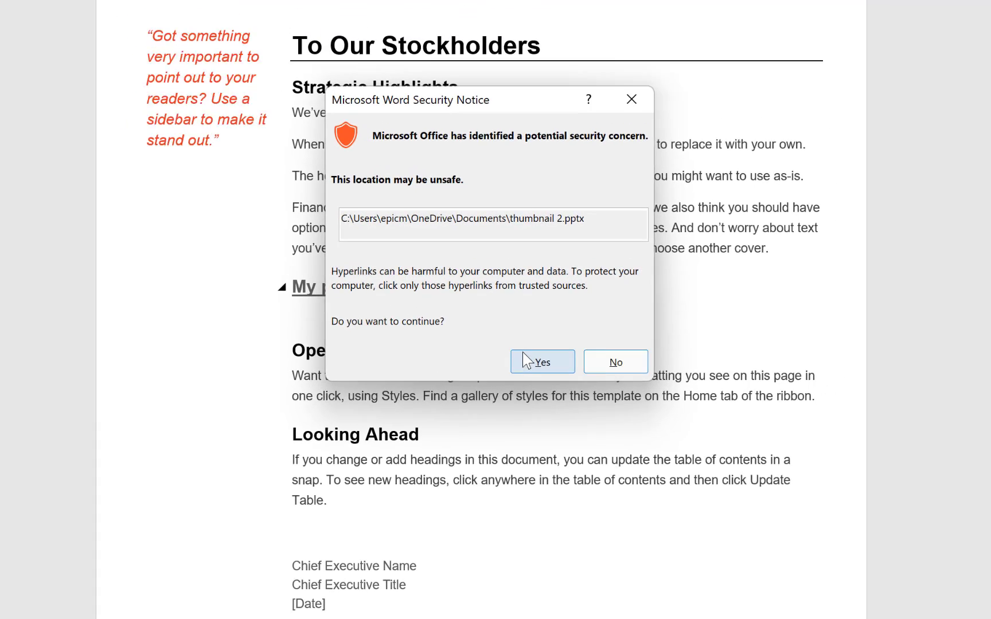
left_click(542, 355)
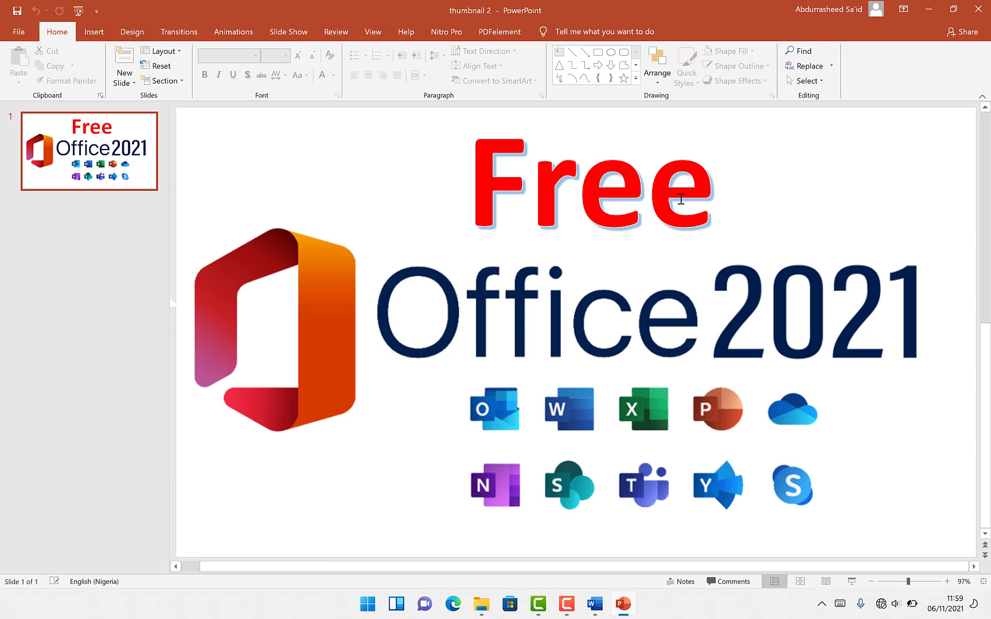
left_click(978, 9)
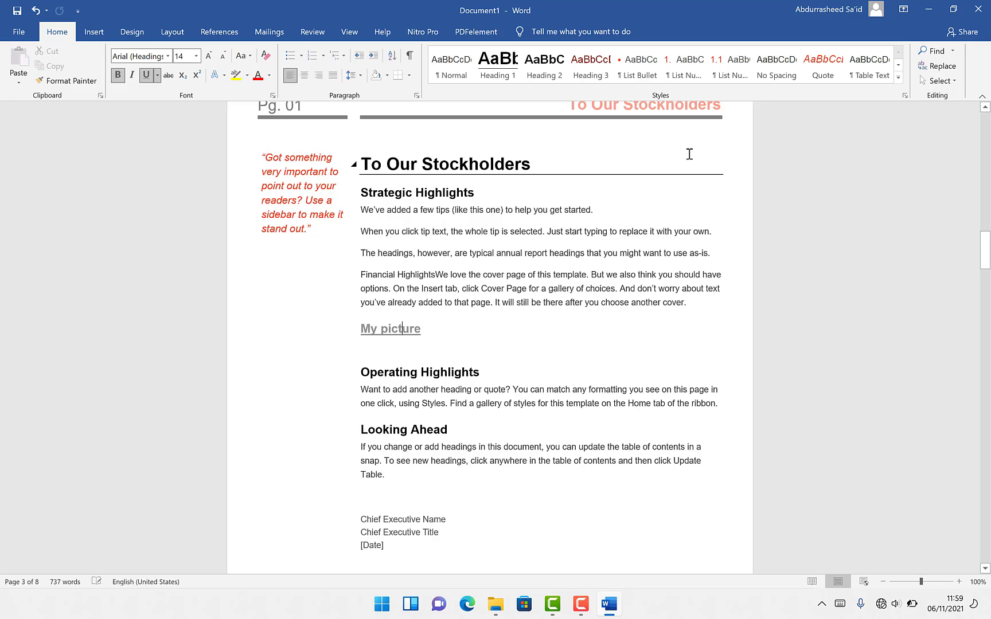
left_click(438, 331)
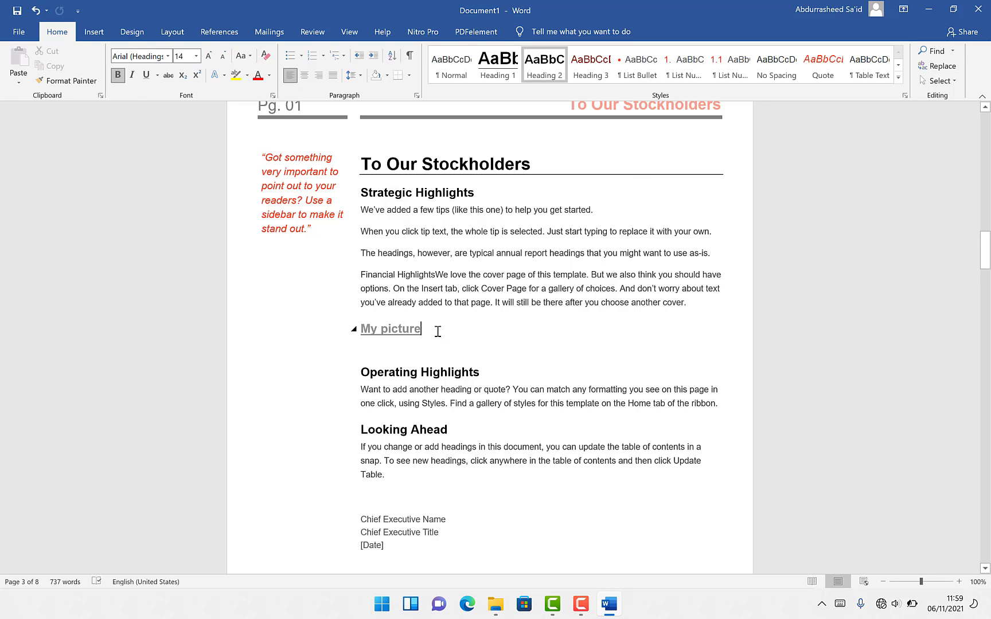
key("Return")
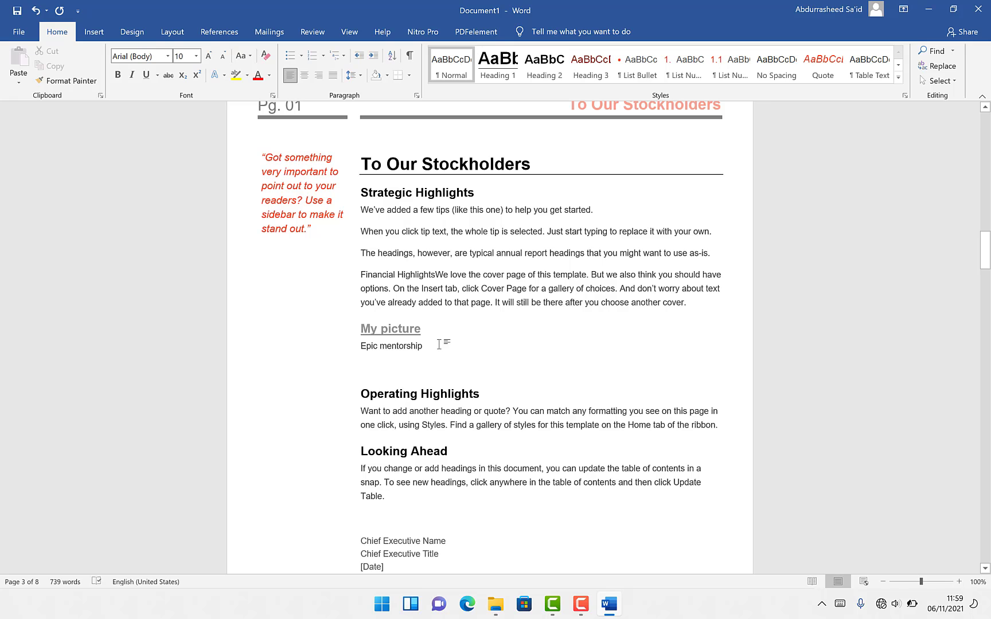
left_click_drag(435, 346, 363, 347)
right_click(370, 347)
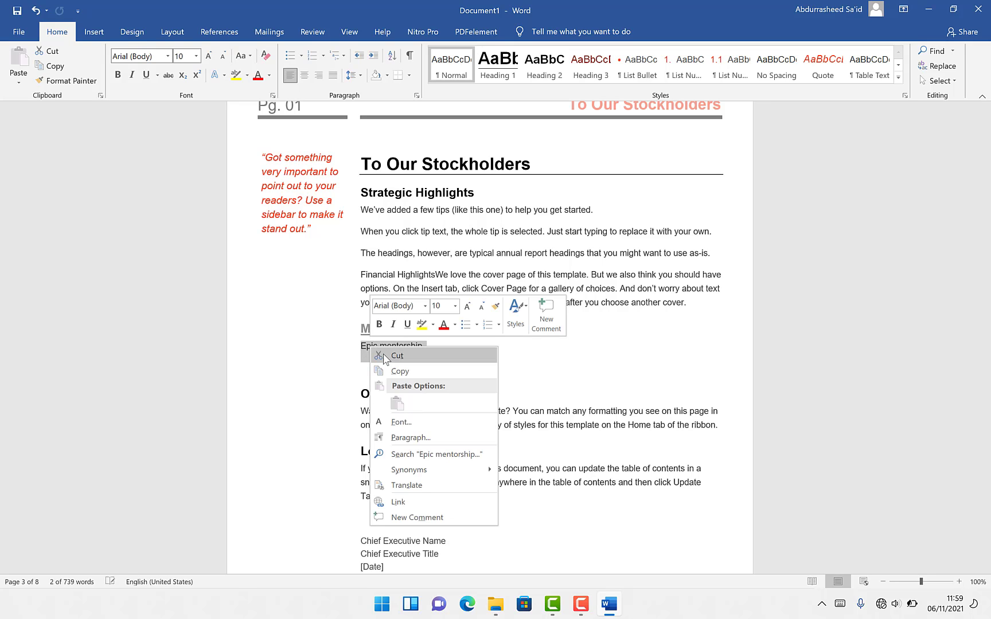
left_click(441, 504)
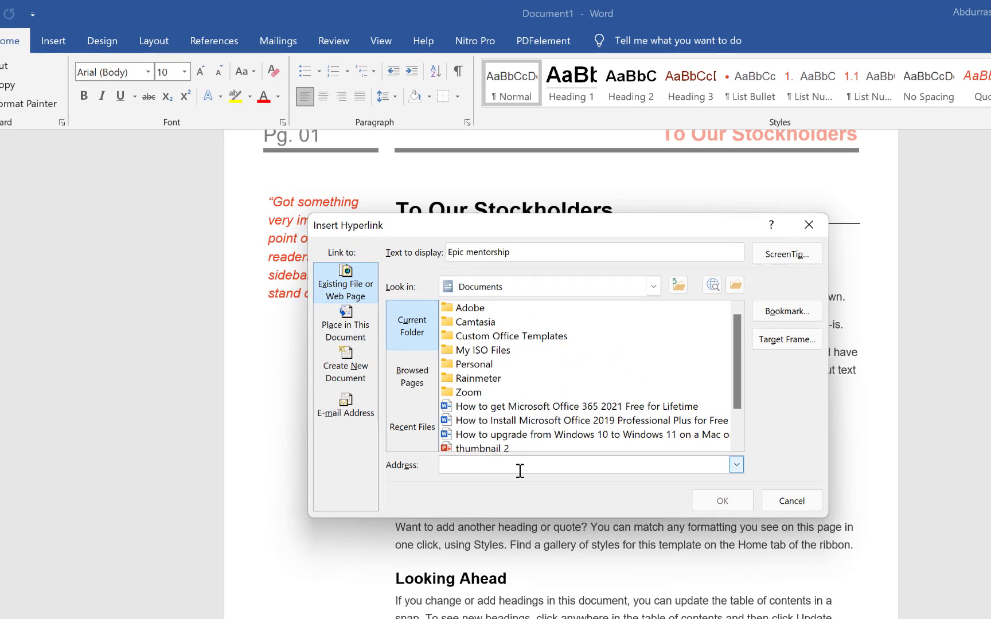
left_click(456, 364)
type("https://epicmentorship.org")
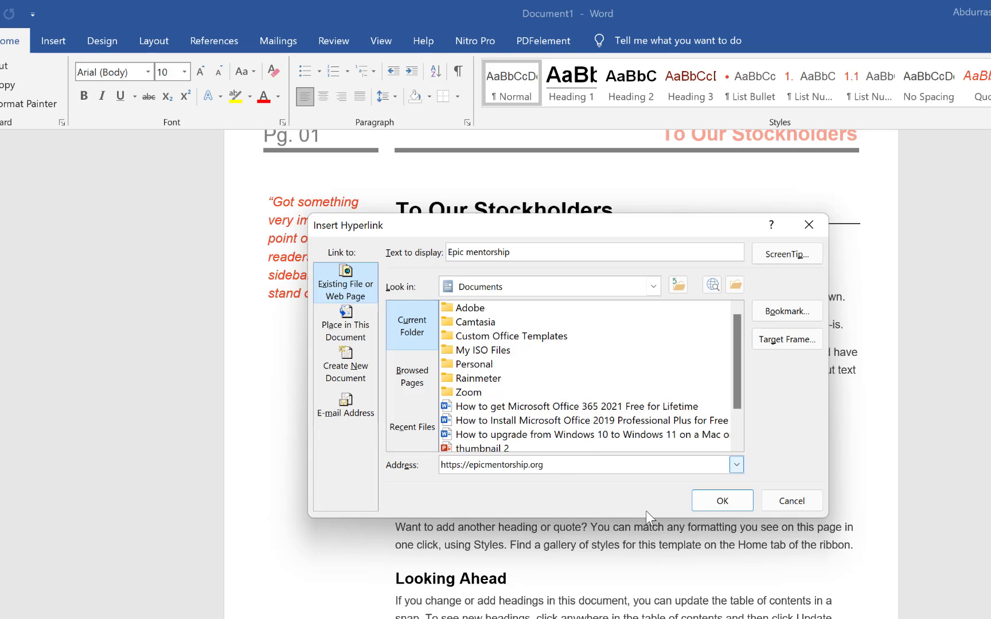
left_click(724, 496)
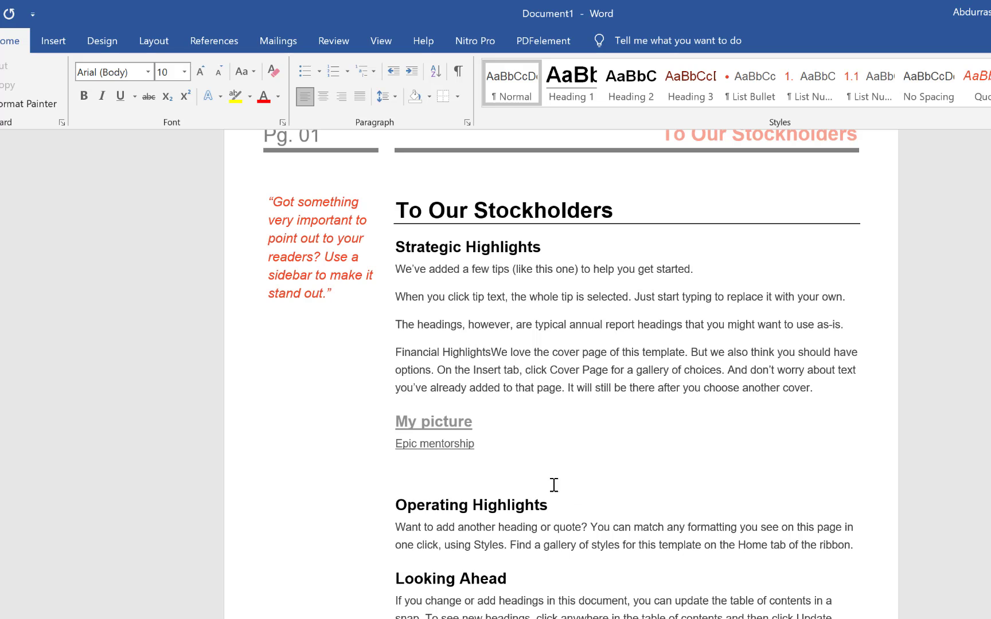
Step: Follow the "Epic mentorship" link to check the web page and close the browser window
mouse_move(466, 449)
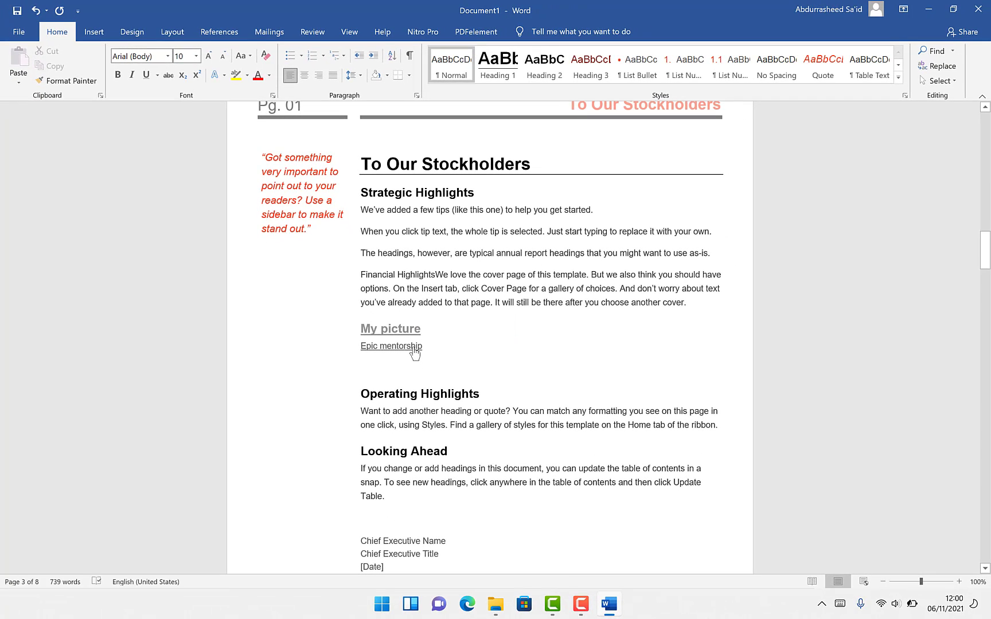
left_click(414, 349, "ctrl")
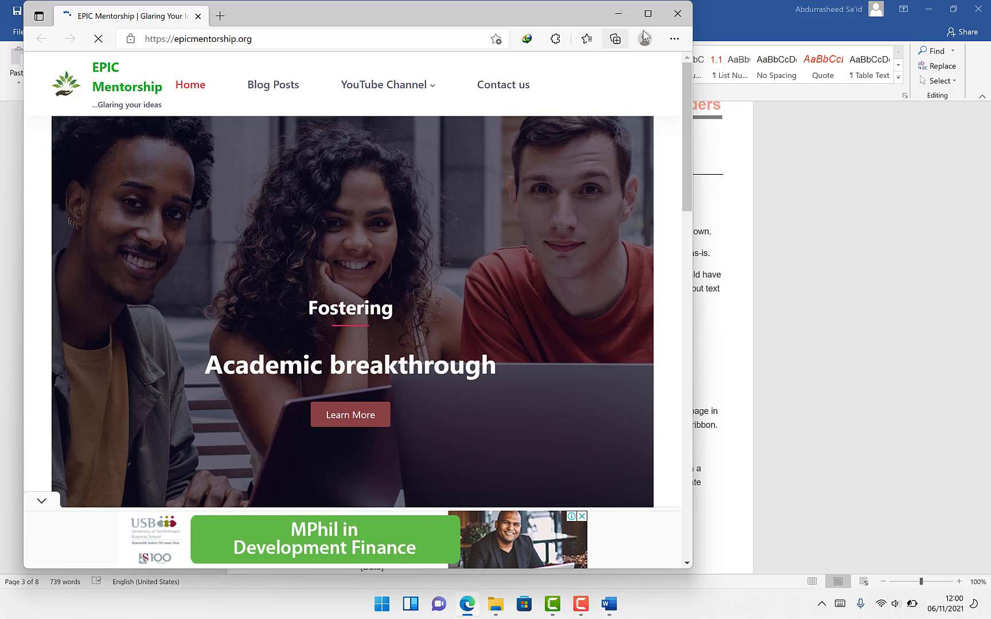
left_click(677, 17)
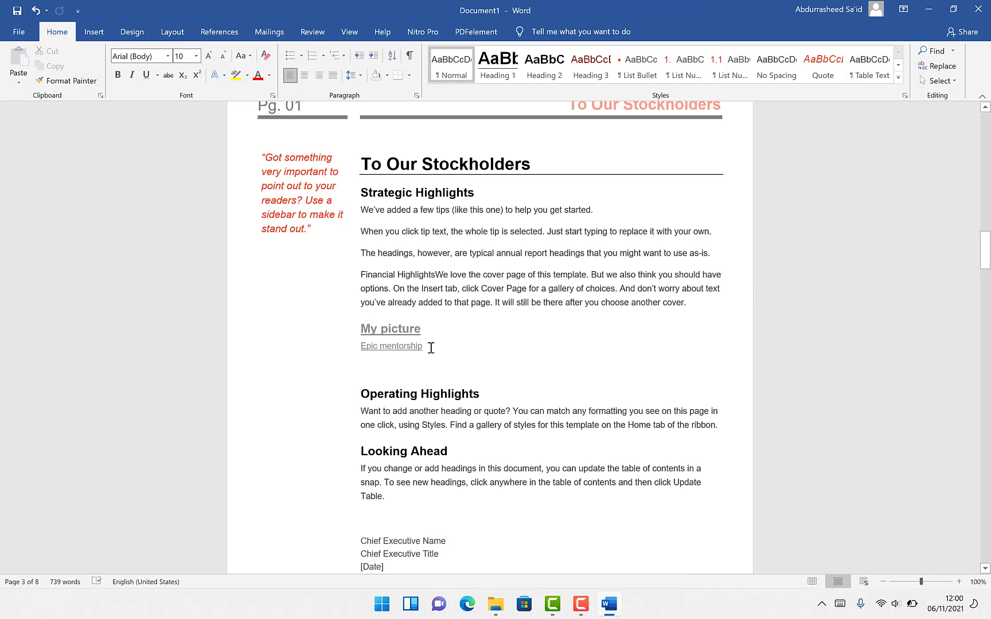
Step: Add the line "Word document" below "Epic mentorship" and hyperlink it to the file "How to get Microsoft Office 365 2021 Free for Lifetime"
key("Return")
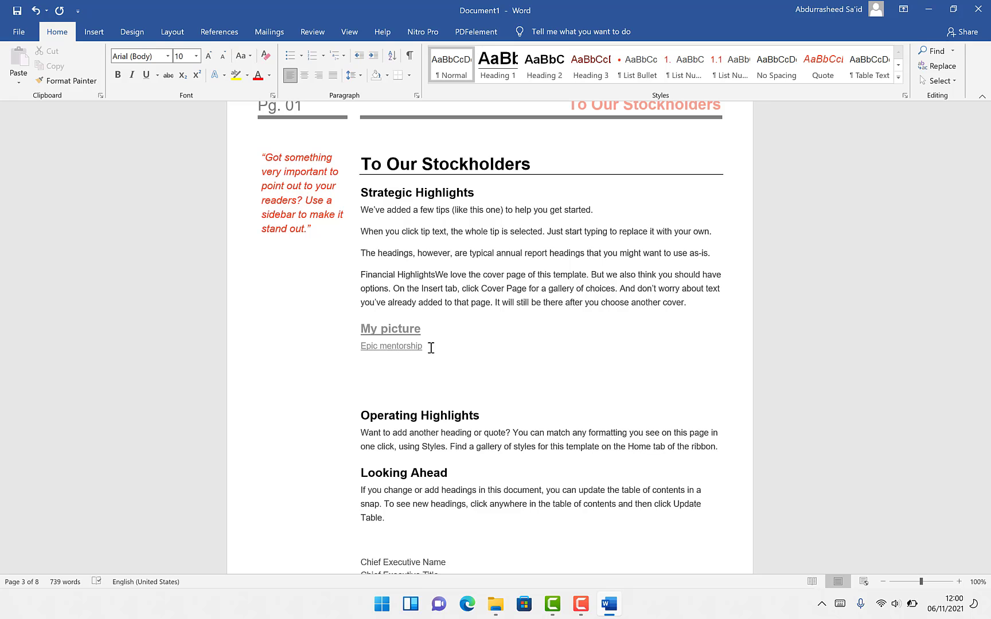
type("Word document")
left_click(347, 368)
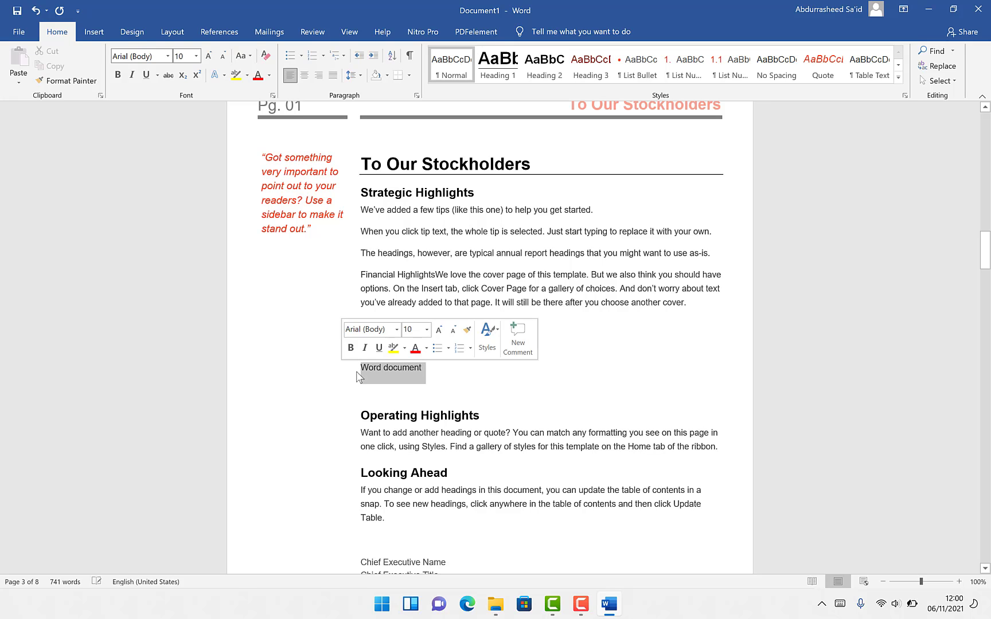
right_click(361, 370)
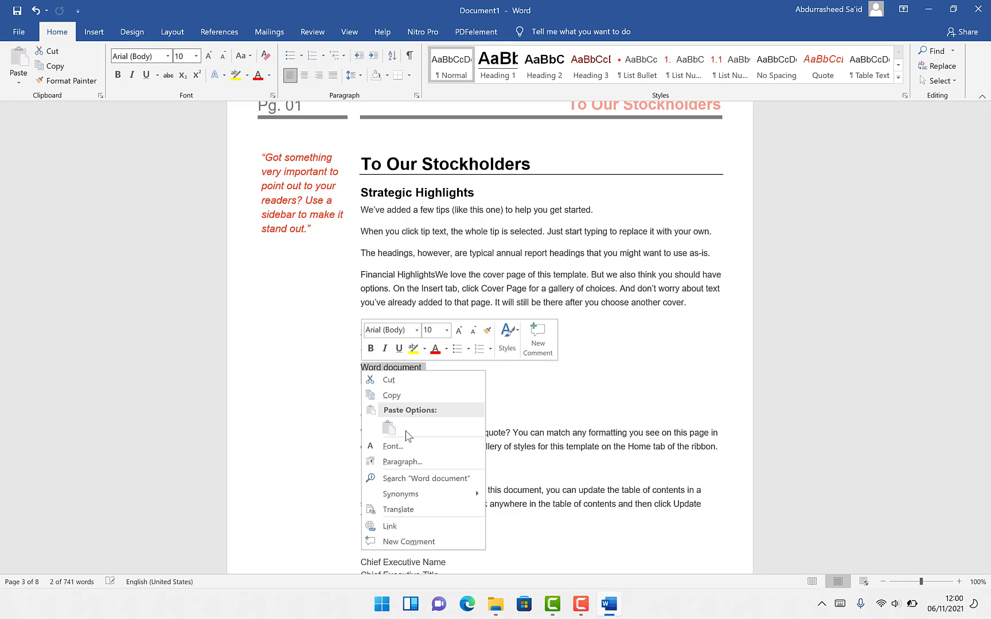
left_click(415, 527)
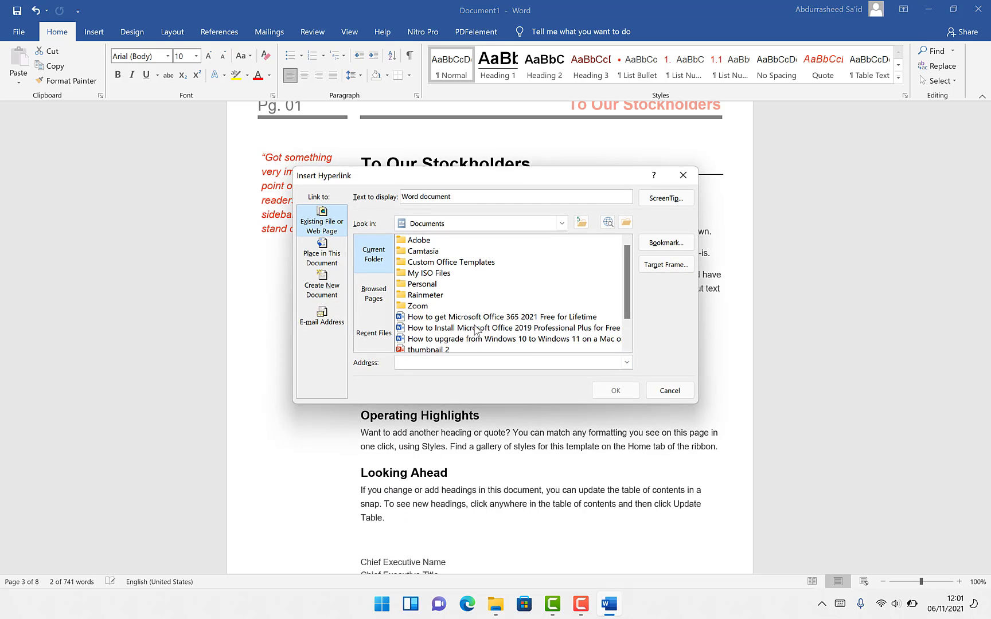
left_click(433, 328)
left_click(429, 318)
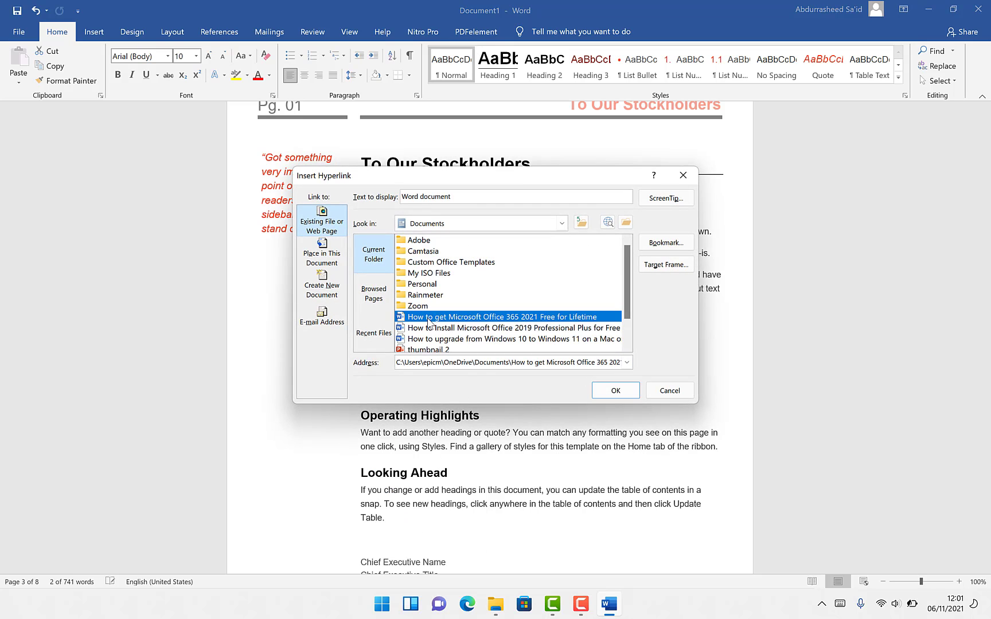
left_click(619, 393)
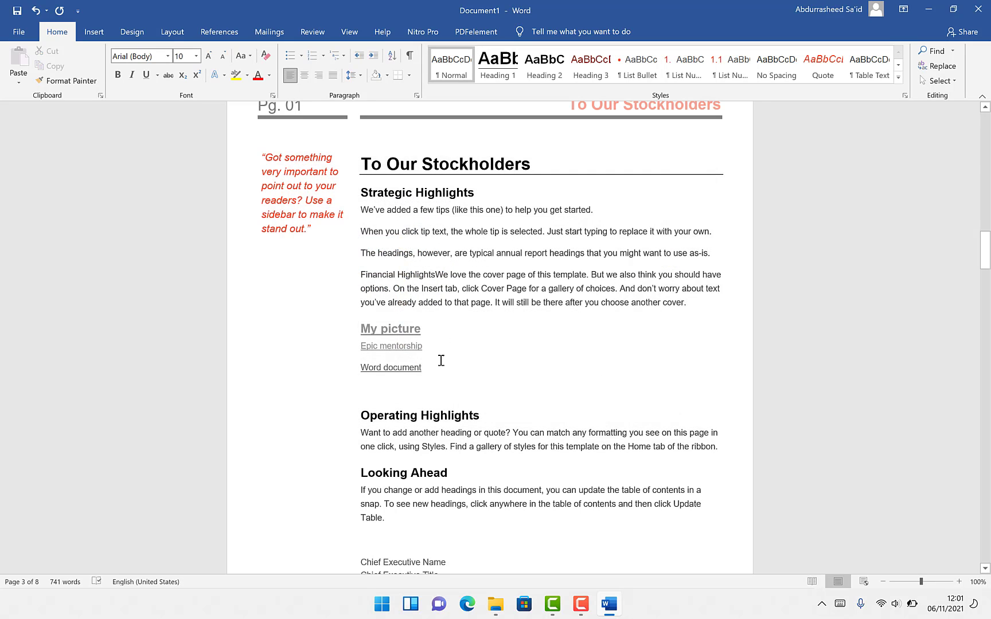
Step: Follow the "Word document" link to check the linked file and minimize its window to return to the report
left_click(400, 370, "ctrl")
left_click(532, 380)
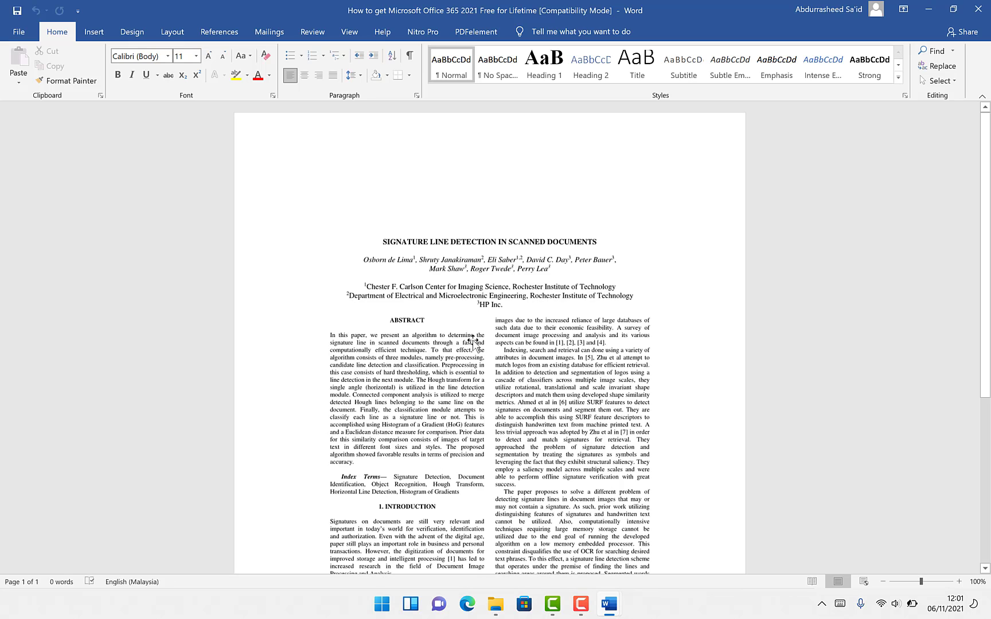
left_click(928, 9)
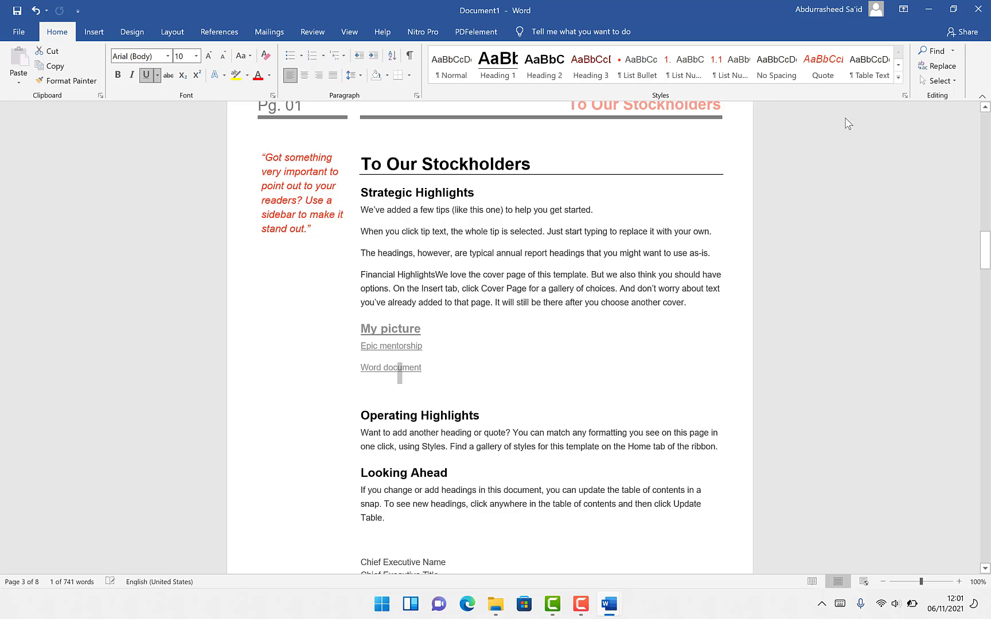
Step: Add the line "My passport" below "Word document"
left_click(457, 361)
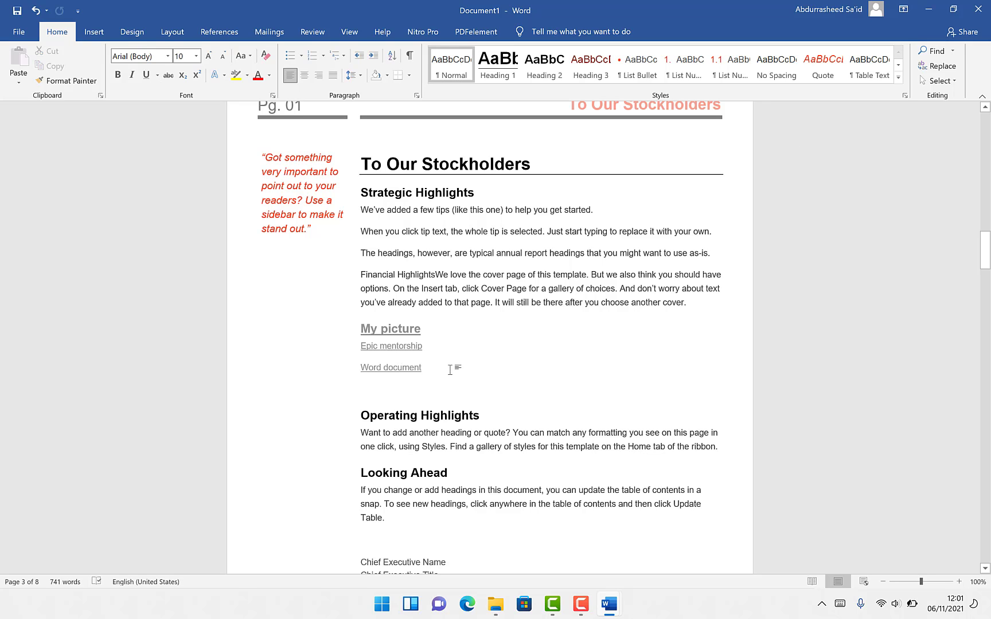
key("Return")
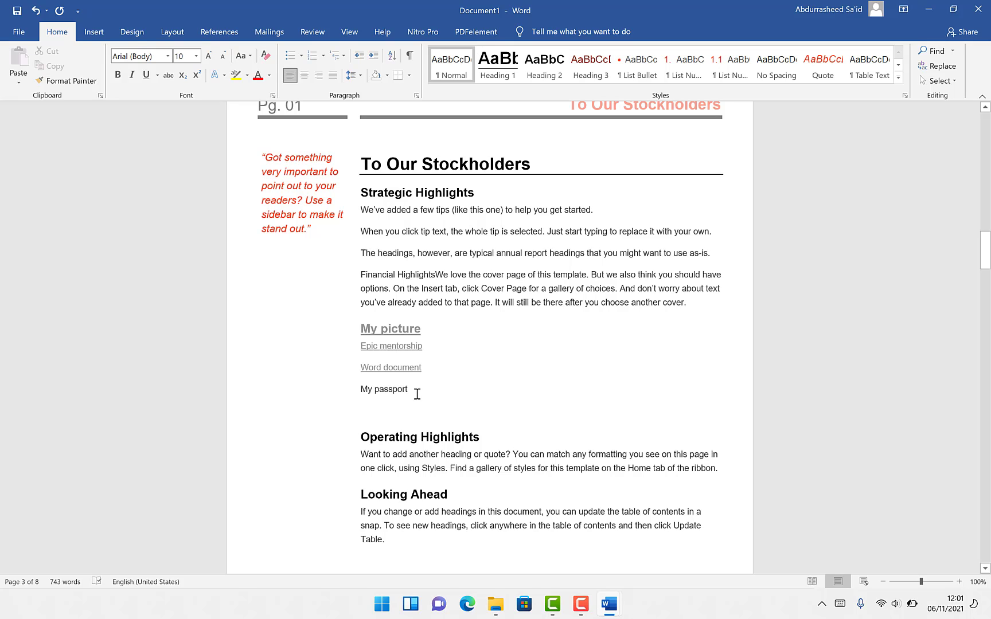
Step: Hyperlink the "My passport" line to the image file DSC_5081 in the Pictures folder
left_click(345, 396)
right_click(376, 396)
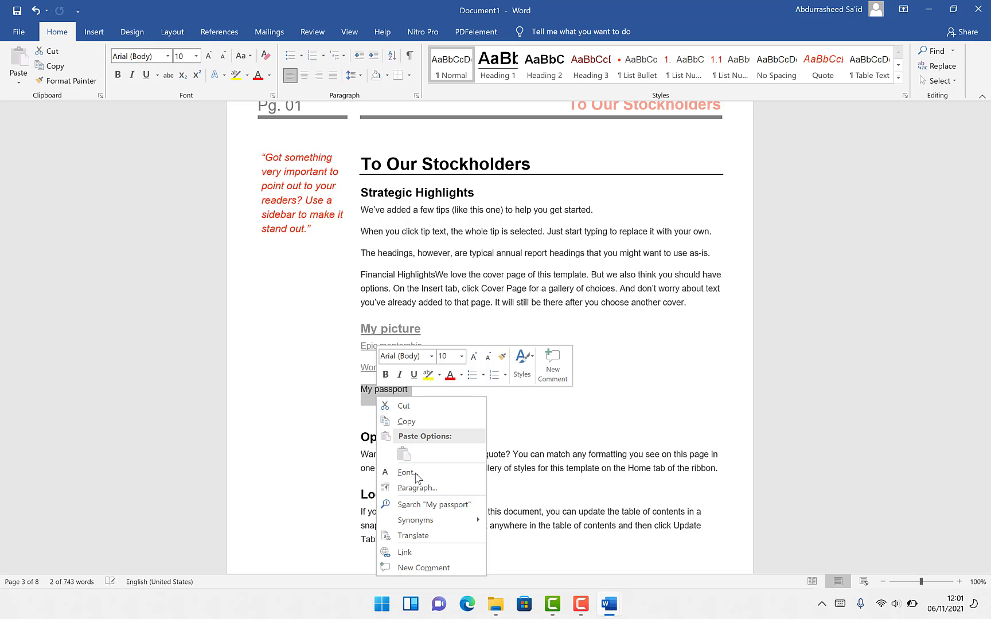
left_click(408, 552)
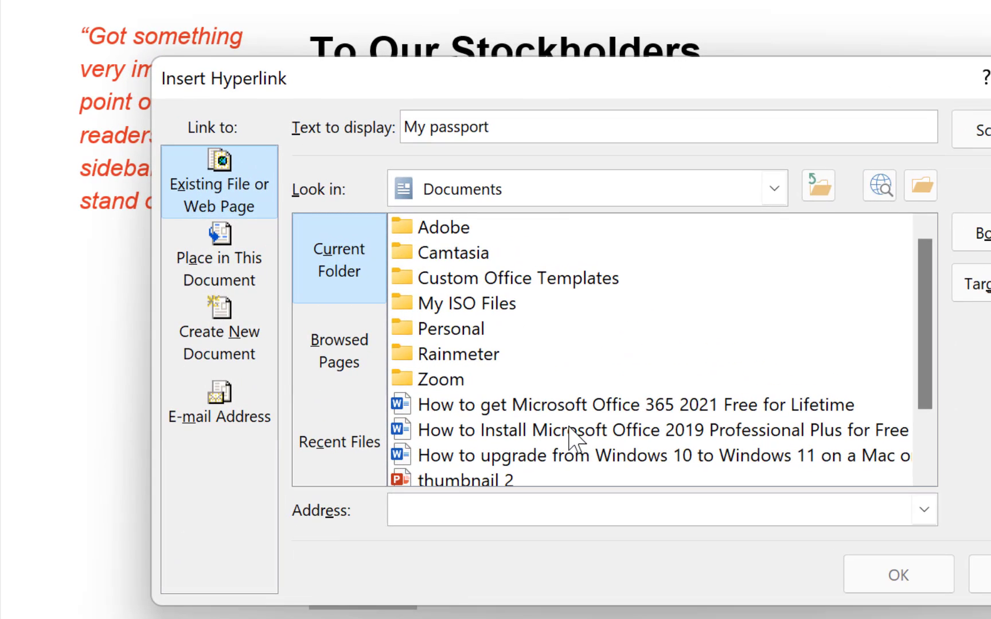
scroll(574, 439, "down", 1)
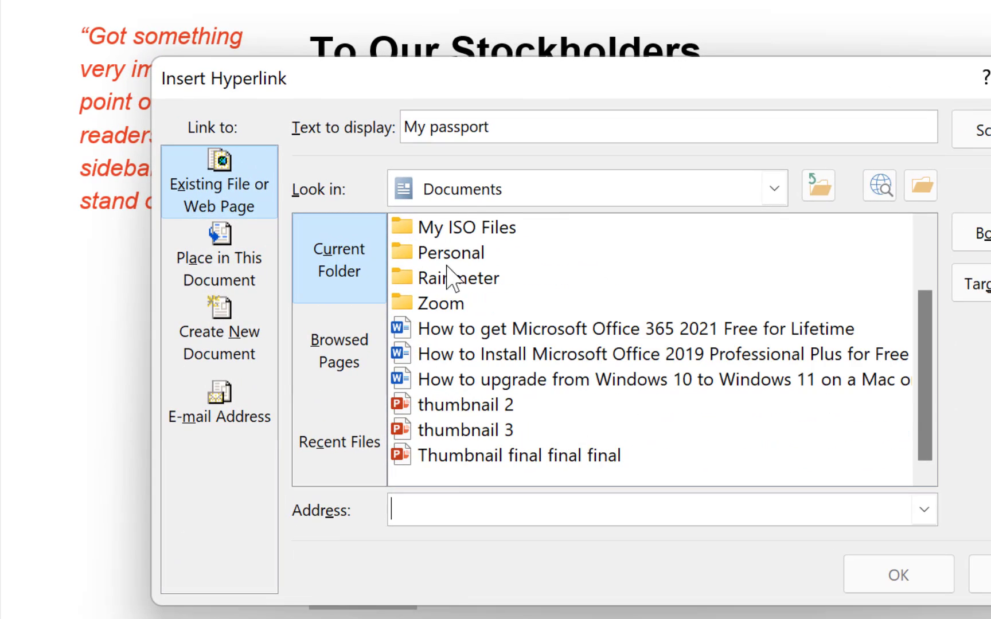
left_click(573, 192)
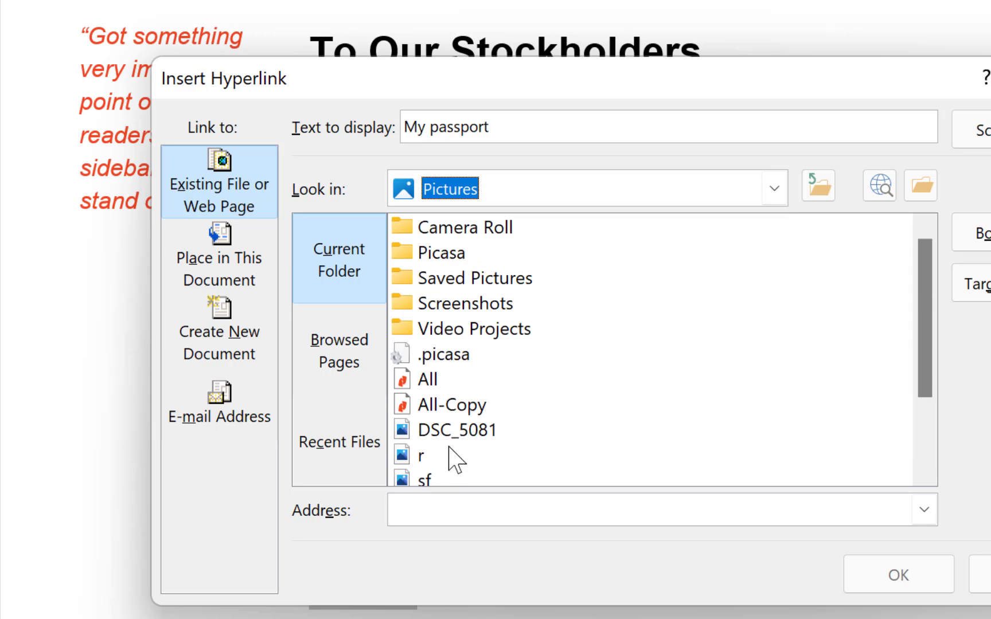
left_click(457, 435)
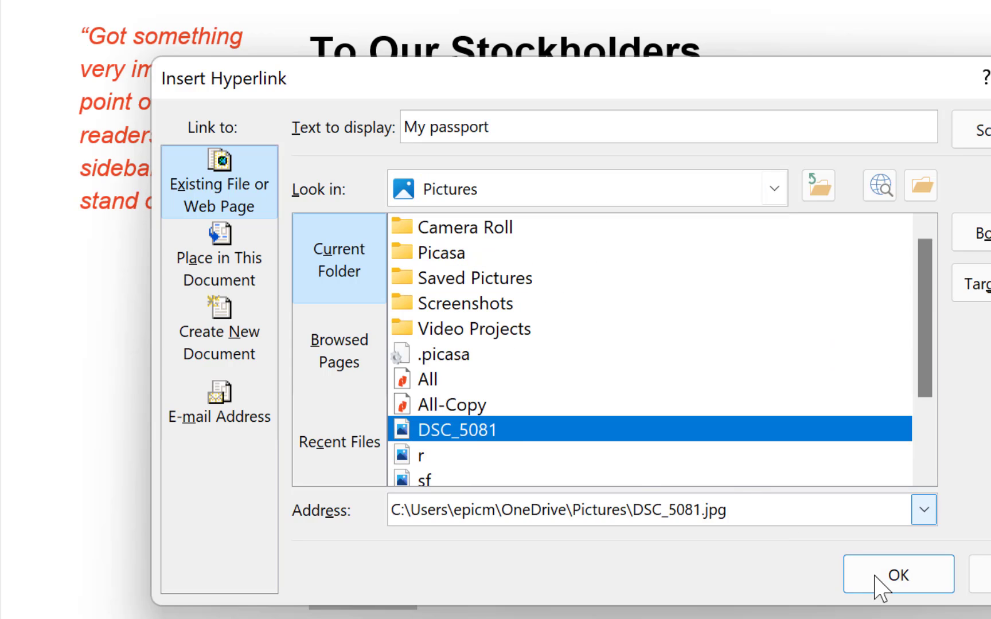
left_click(880, 591)
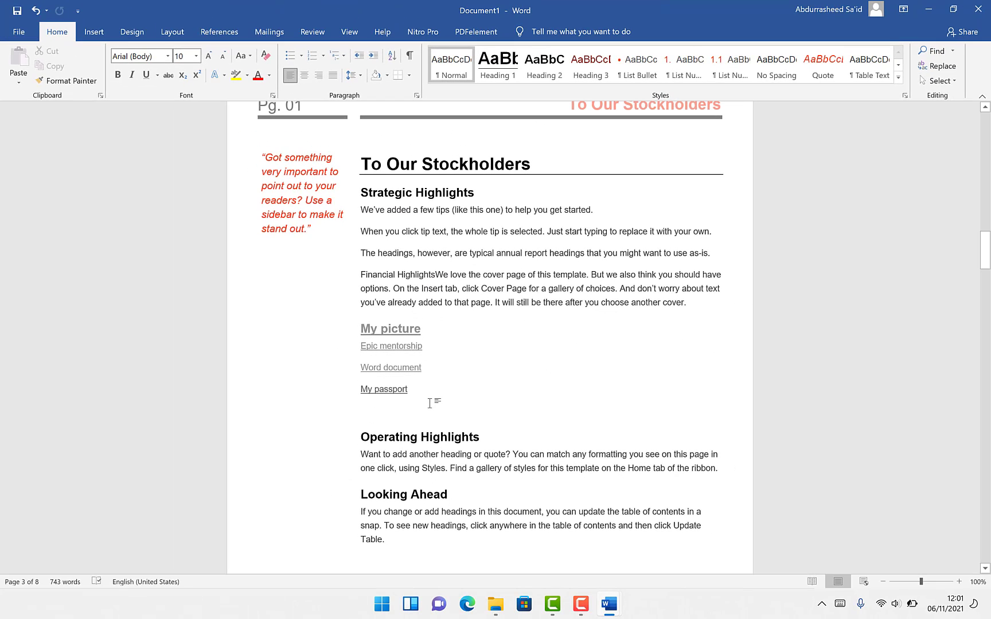
Step: Follow the "My passport" link, allowing the file to open, to check the linked image and close its viewer
left_click(376, 392, "ctrl")
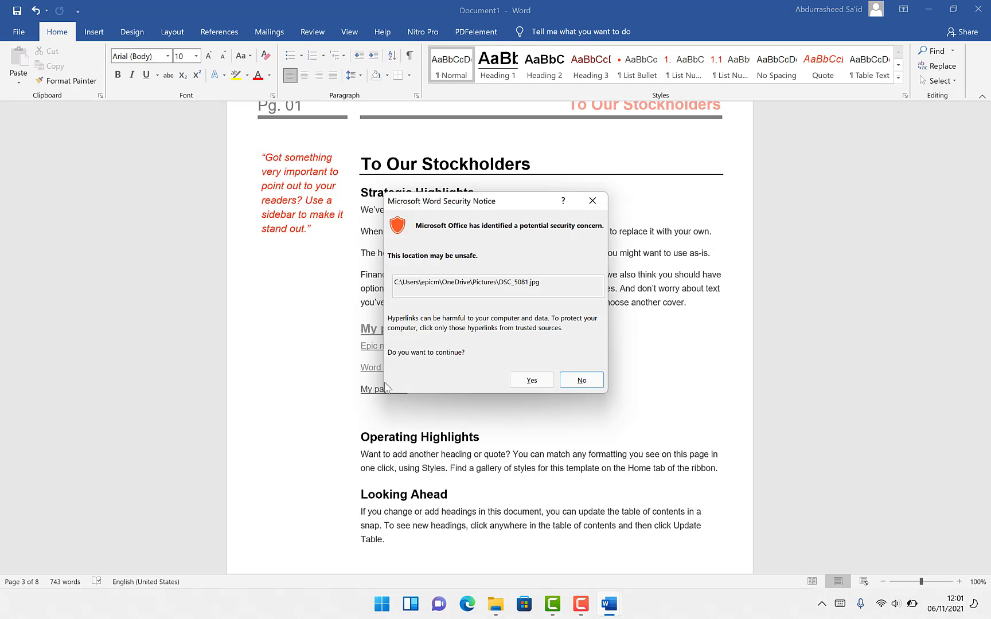
left_click(530, 382)
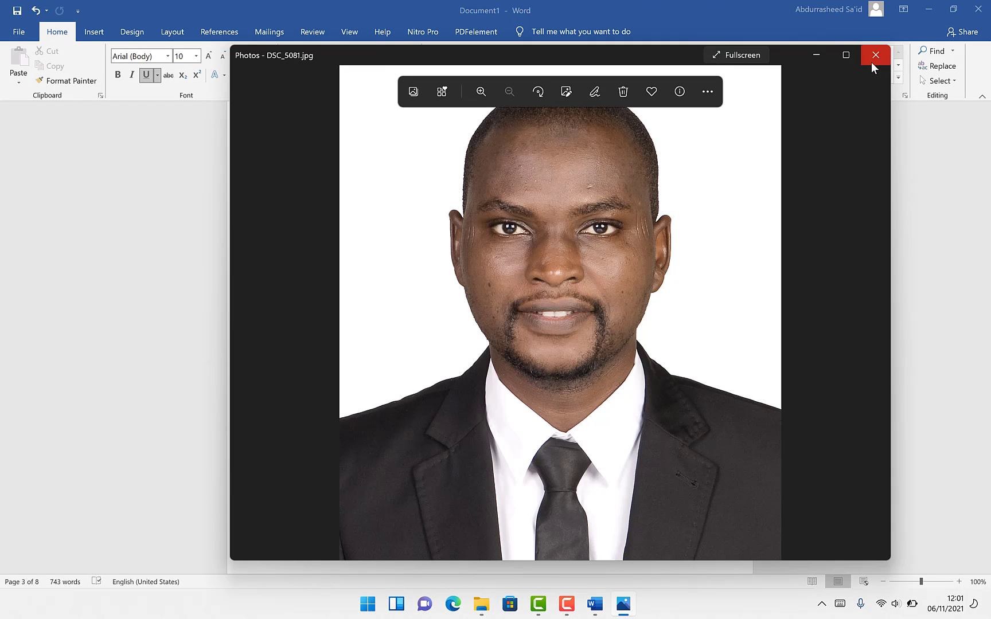
left_click(874, 55)
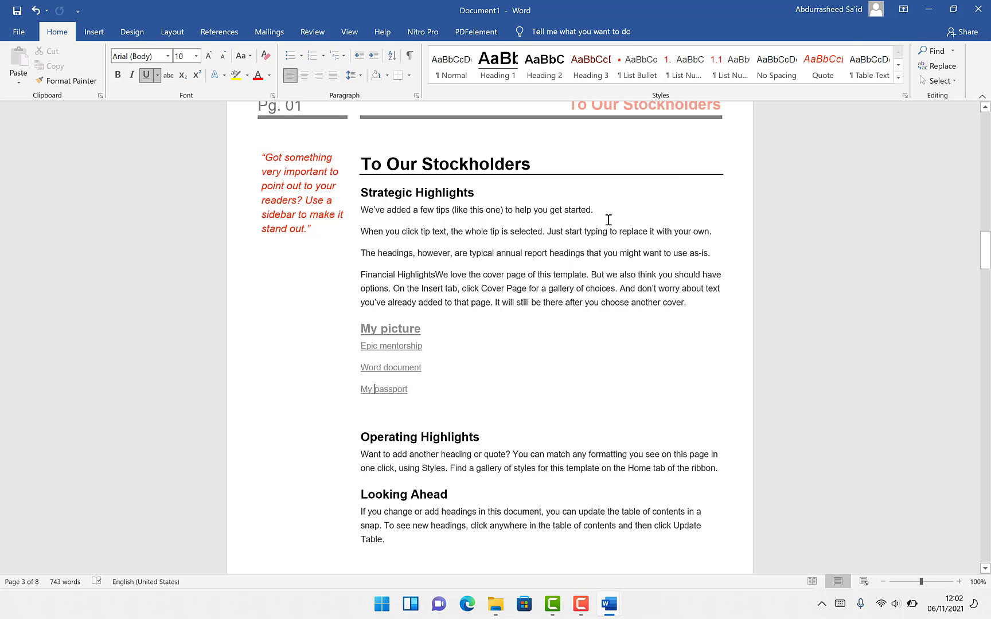